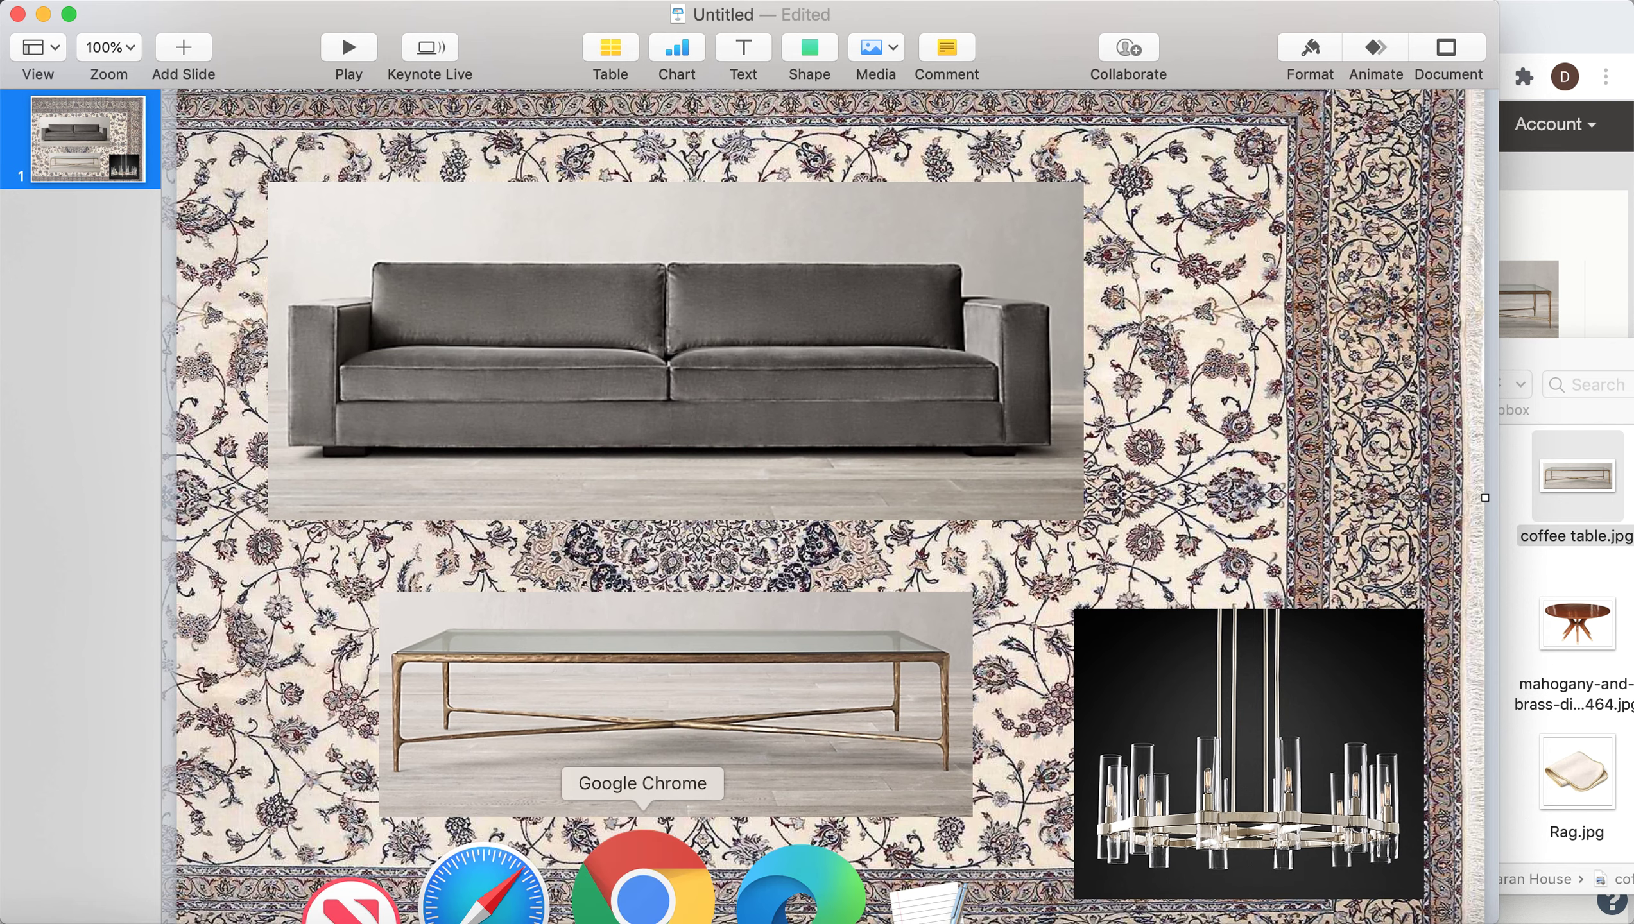
- Copy the Ravelle Round chandelier's (item #103) client portal link from the DesignerLogic mood board
left_click(643, 894)
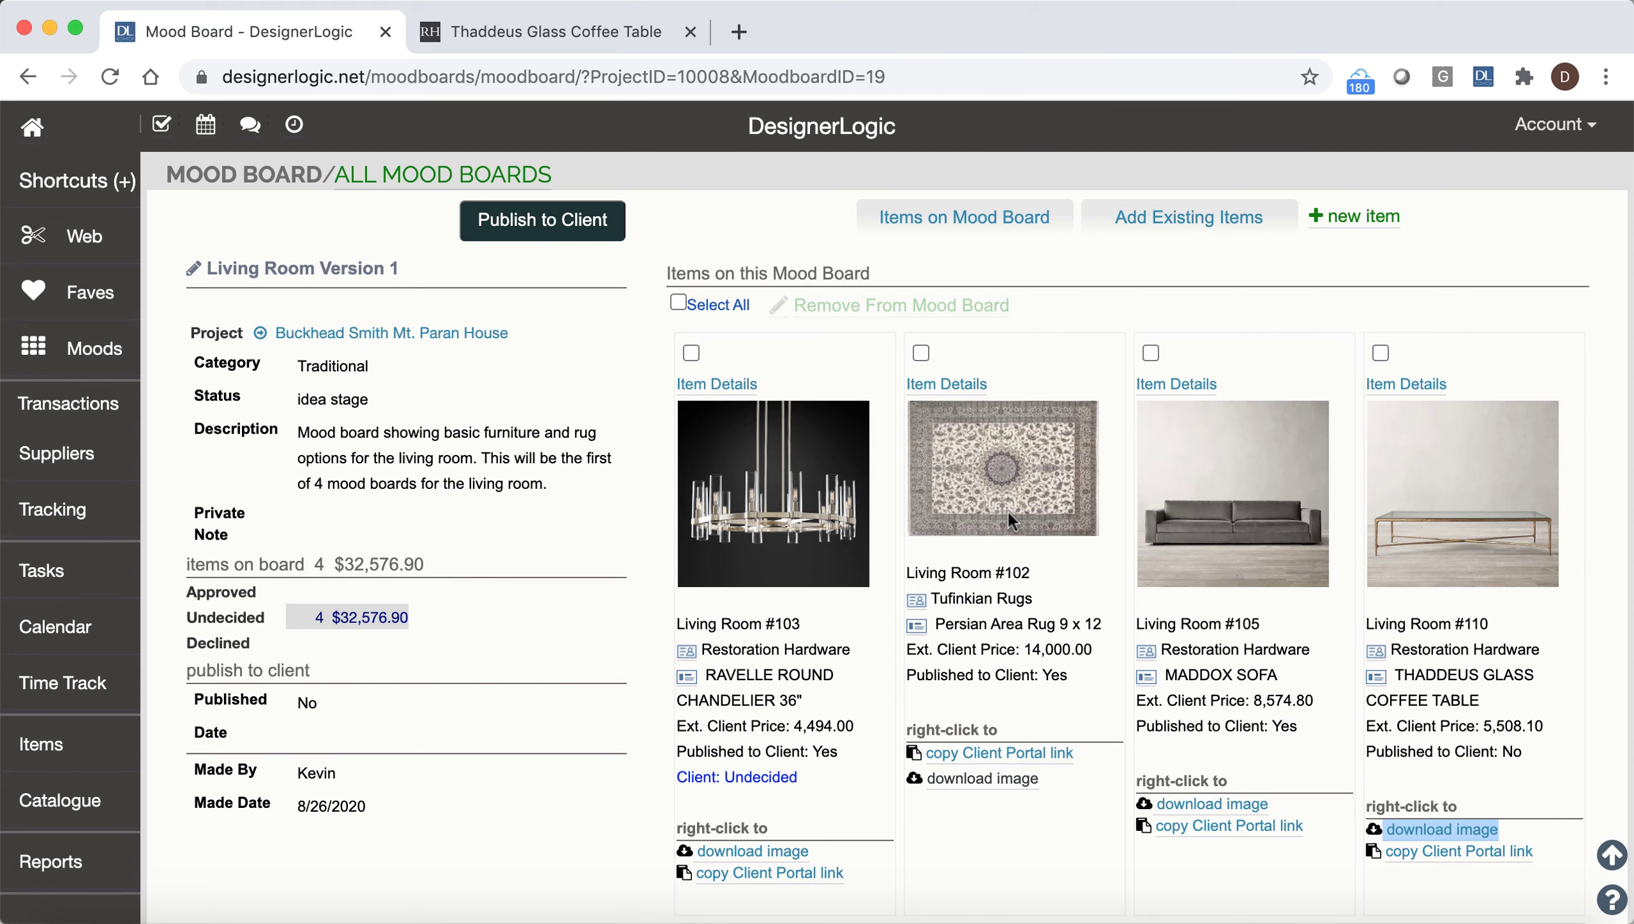
scroll(1007, 511, "down", 3)
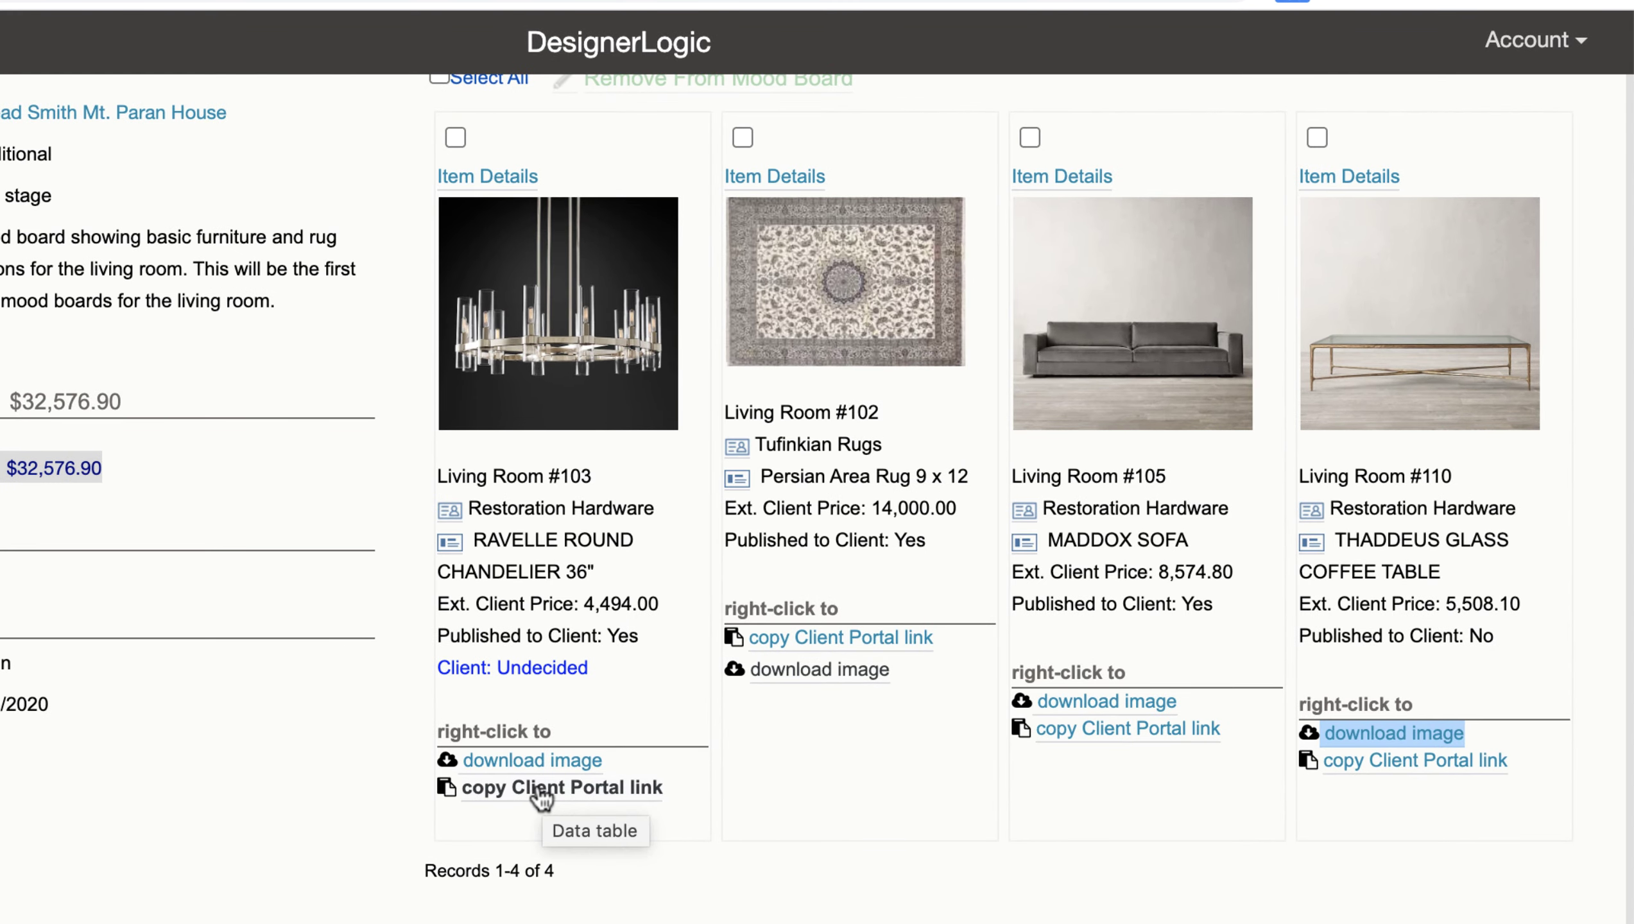
right_click(542, 797)
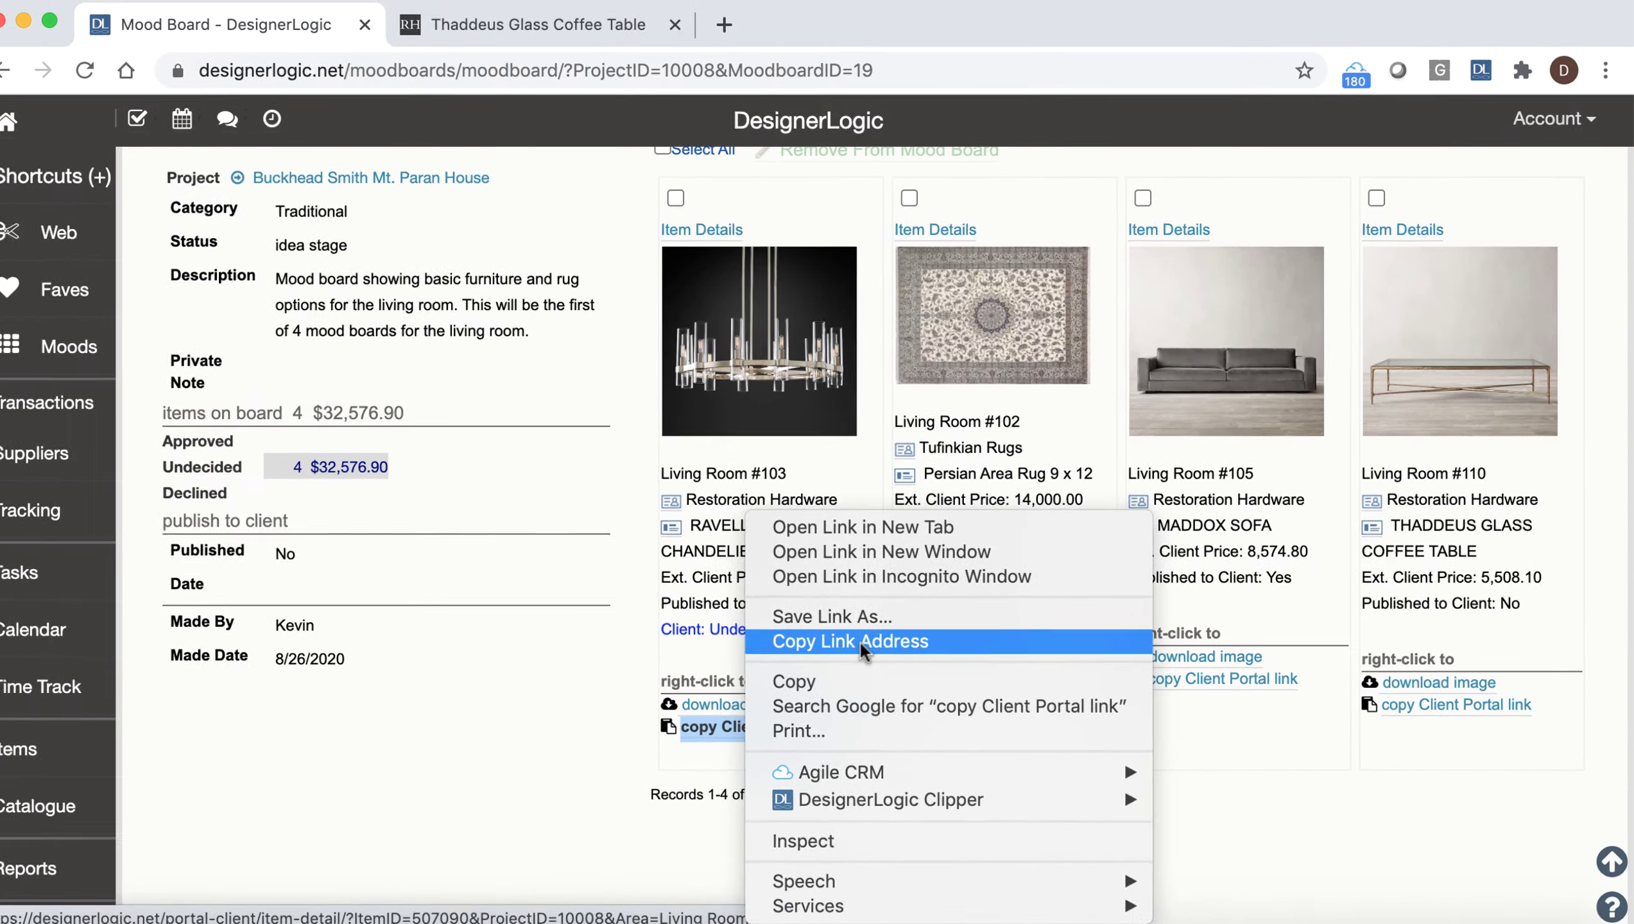
left_click(843, 647)
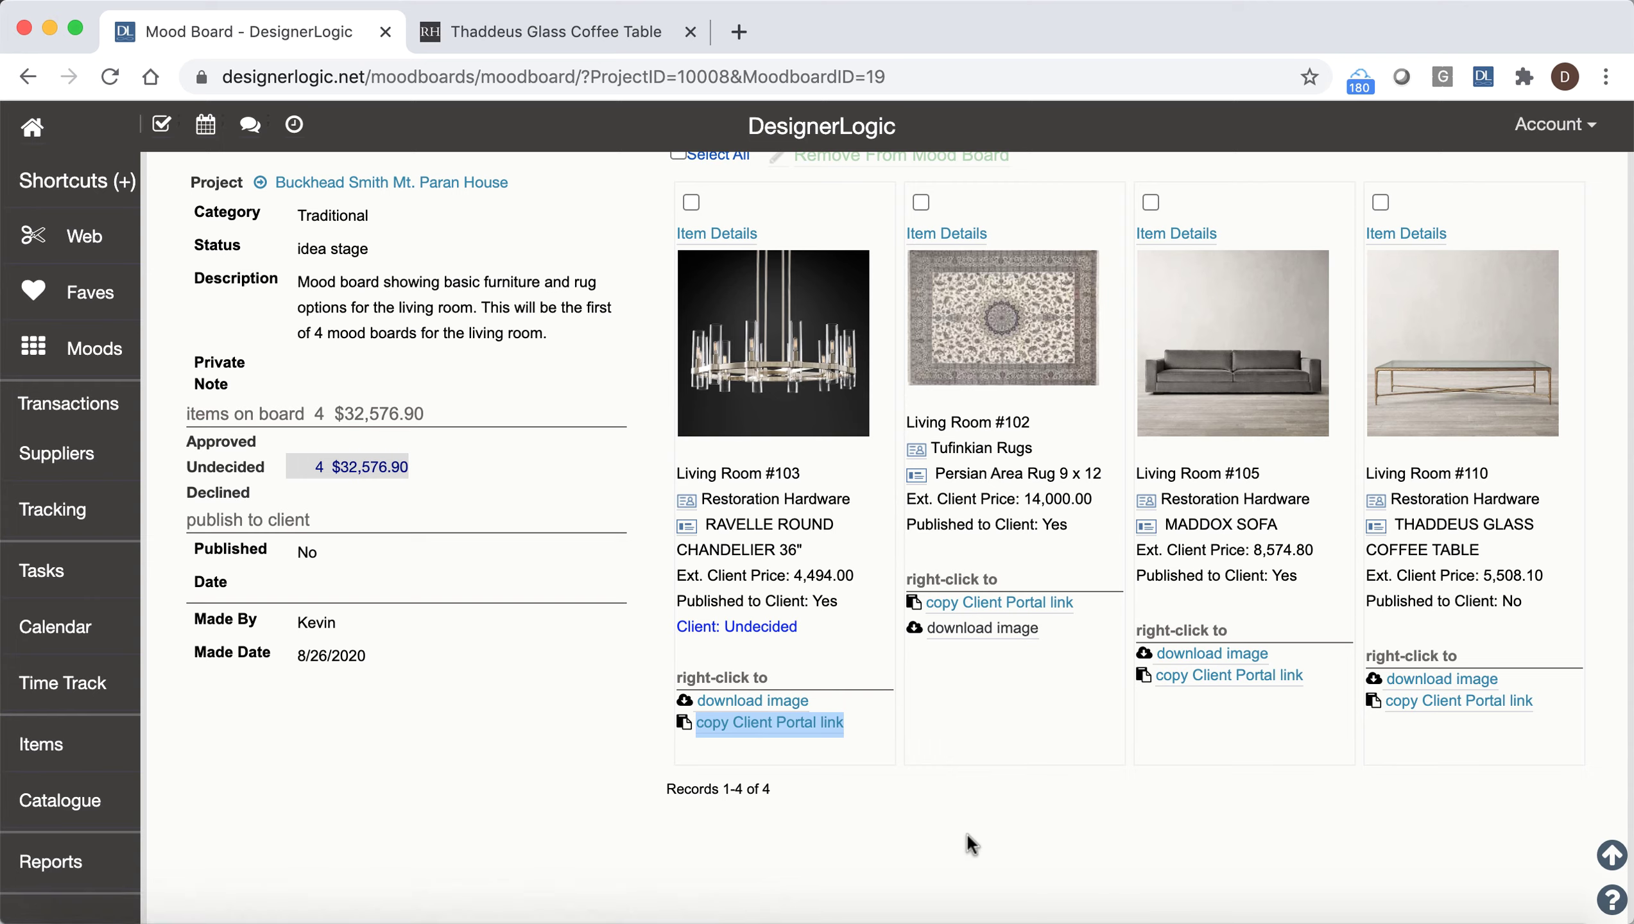
- Back in Keynote, bring up the link options for the chandelier image on the mood-board slide
left_click(1232, 887)
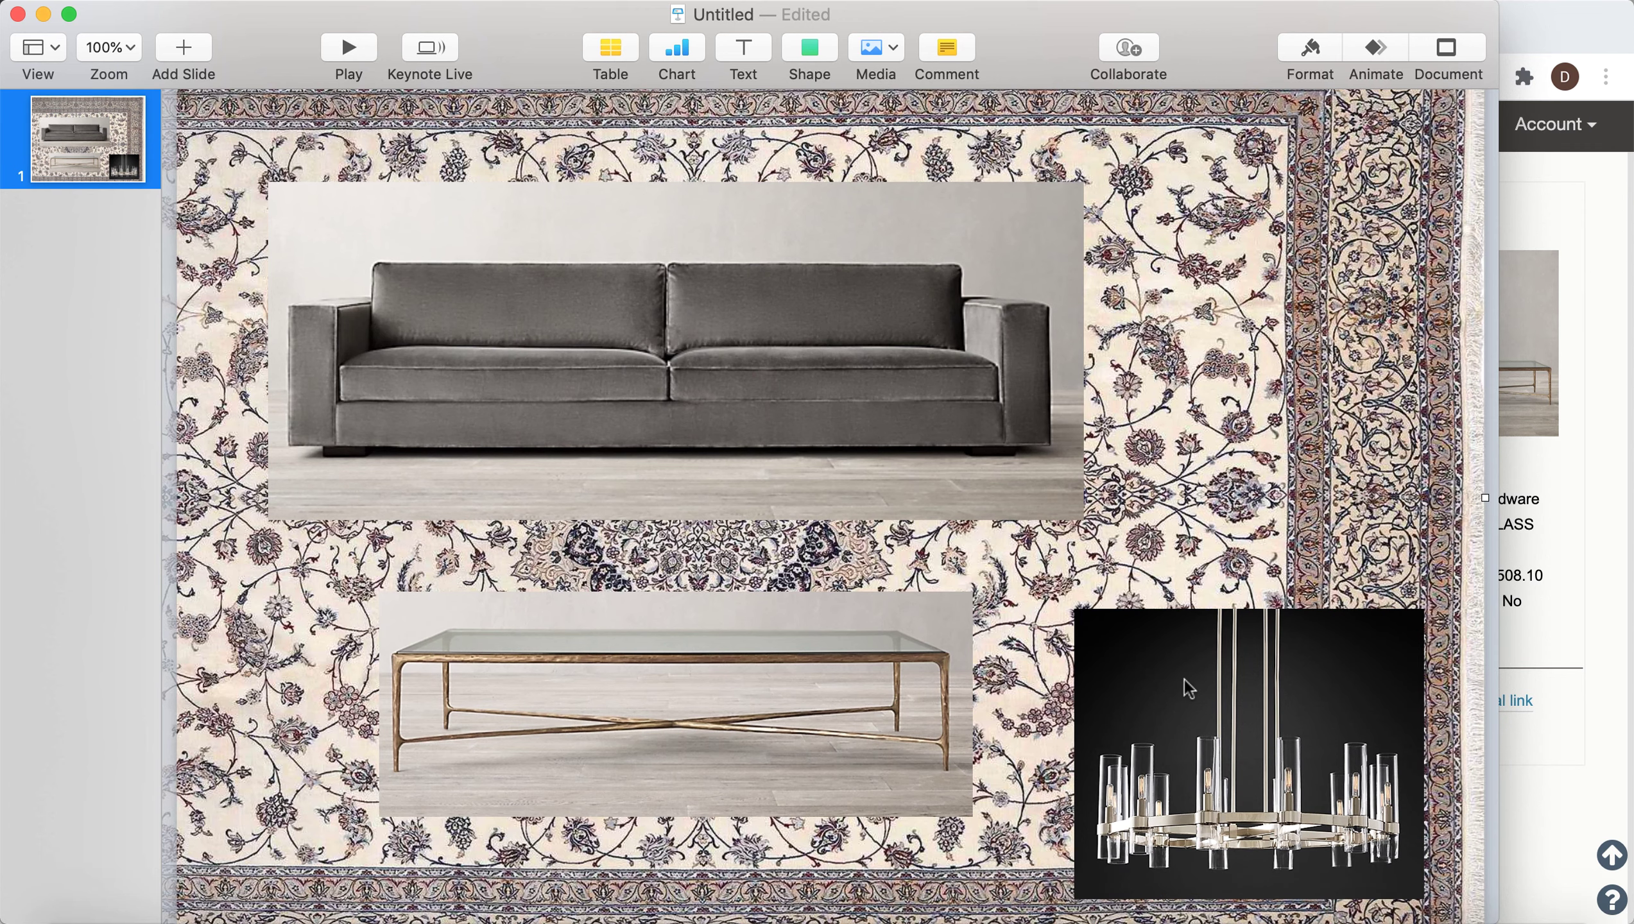
right_click(1220, 698)
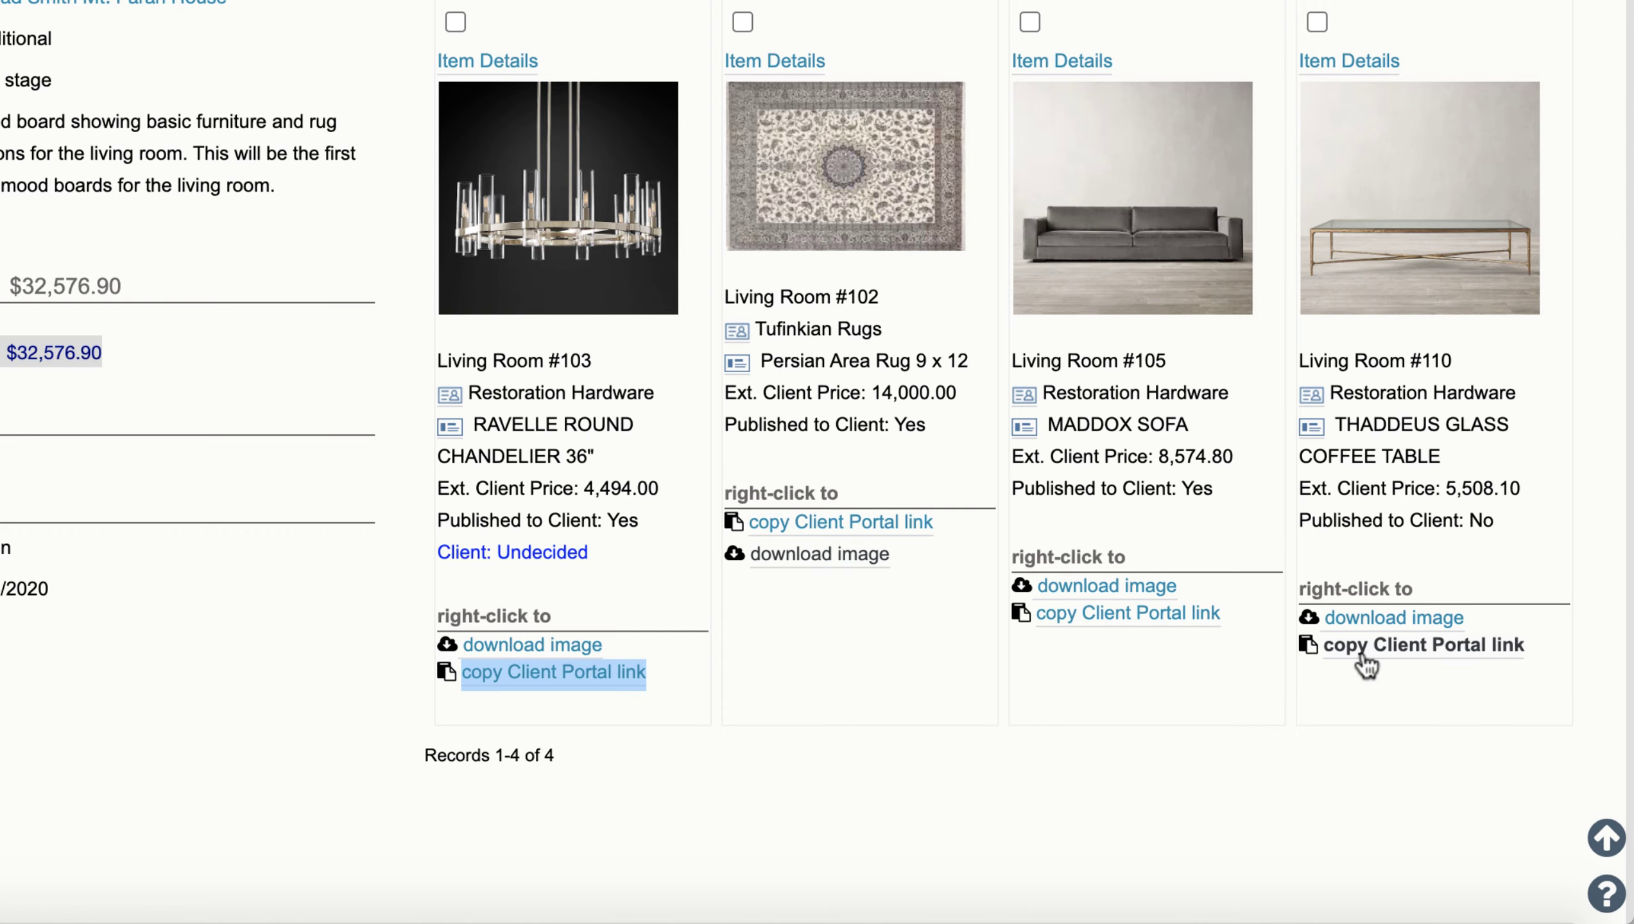
- Copy the Thaddeus Glass coffee table's (item #110) client portal link address
right_click(1340, 612)
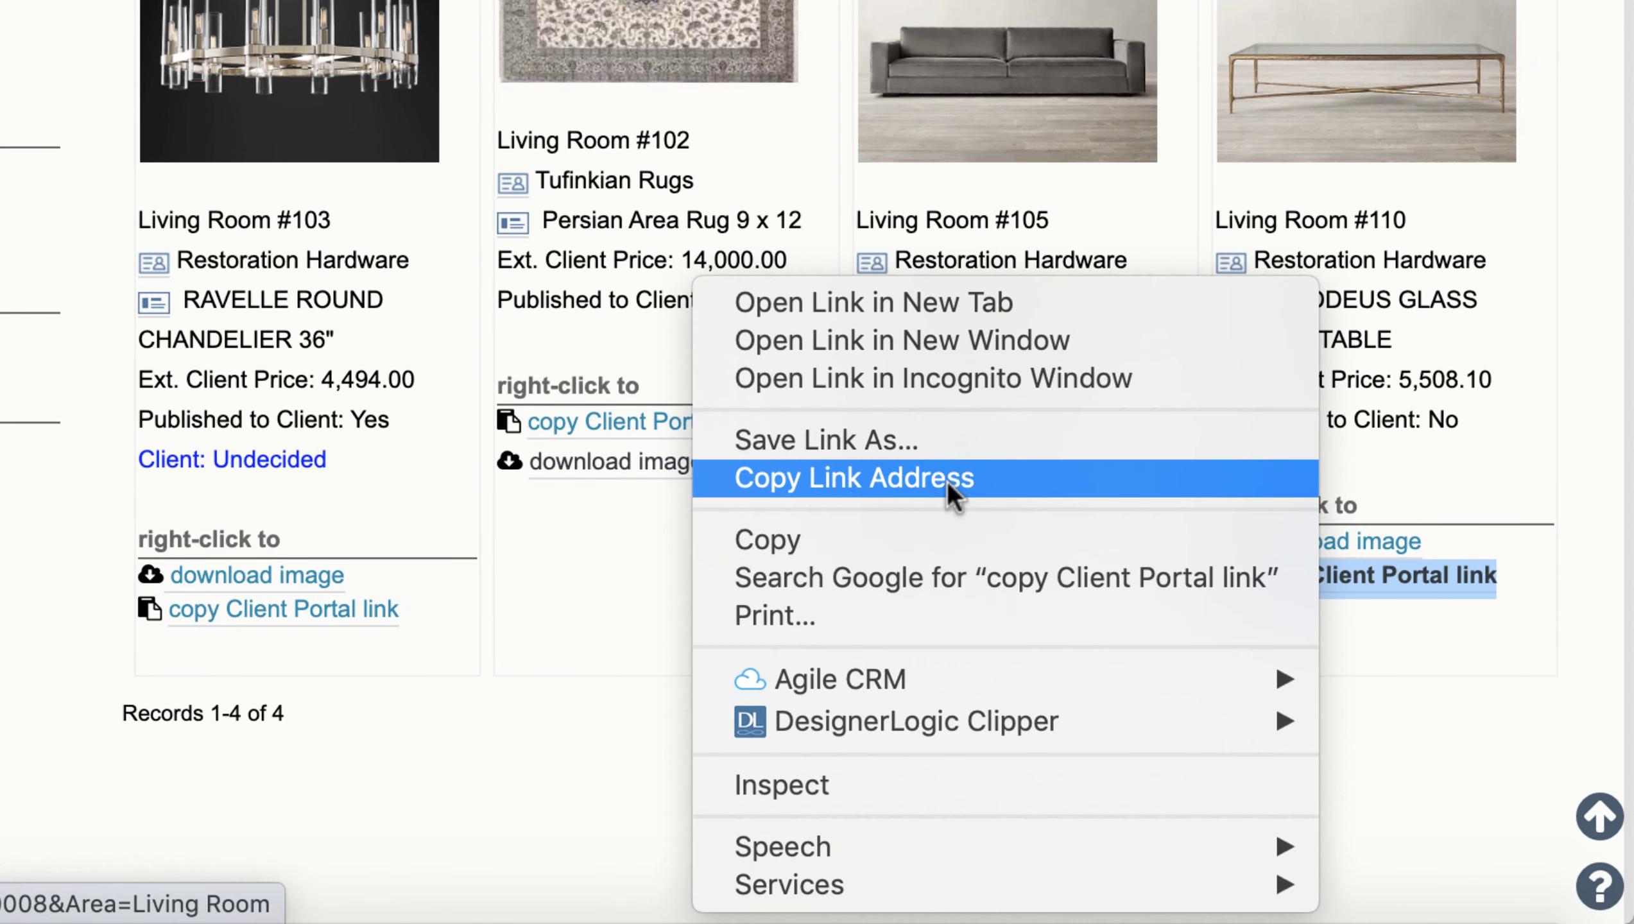
left_click(781, 479)
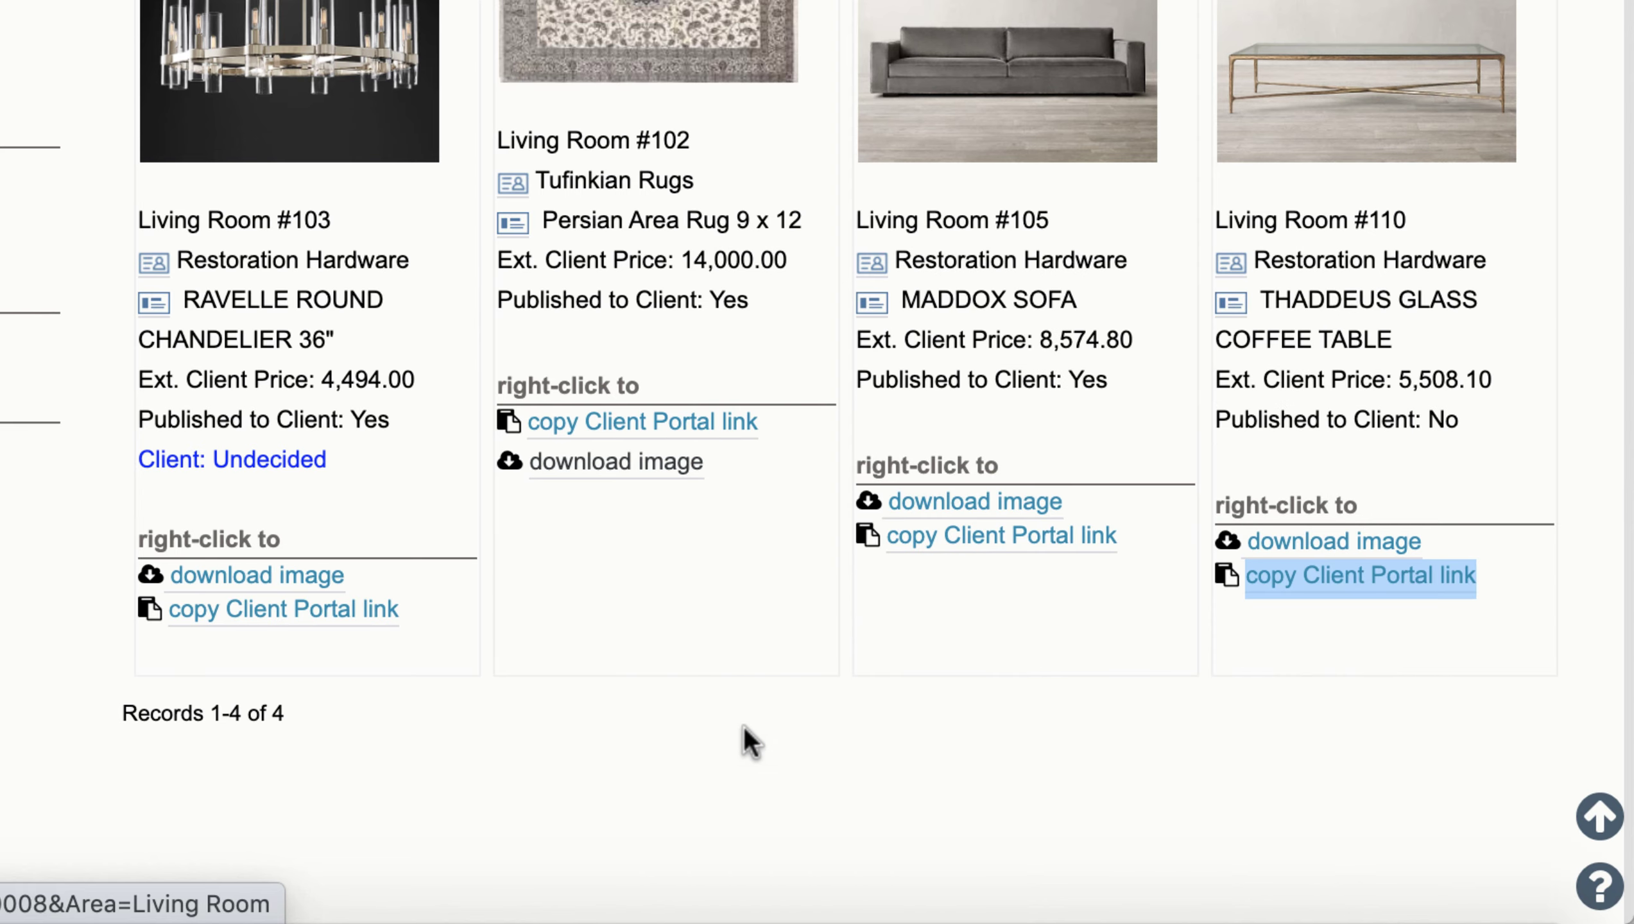
- In Keynote, give the coffee table image a webpage link to its pasted client portal address
left_click(1045, 849)
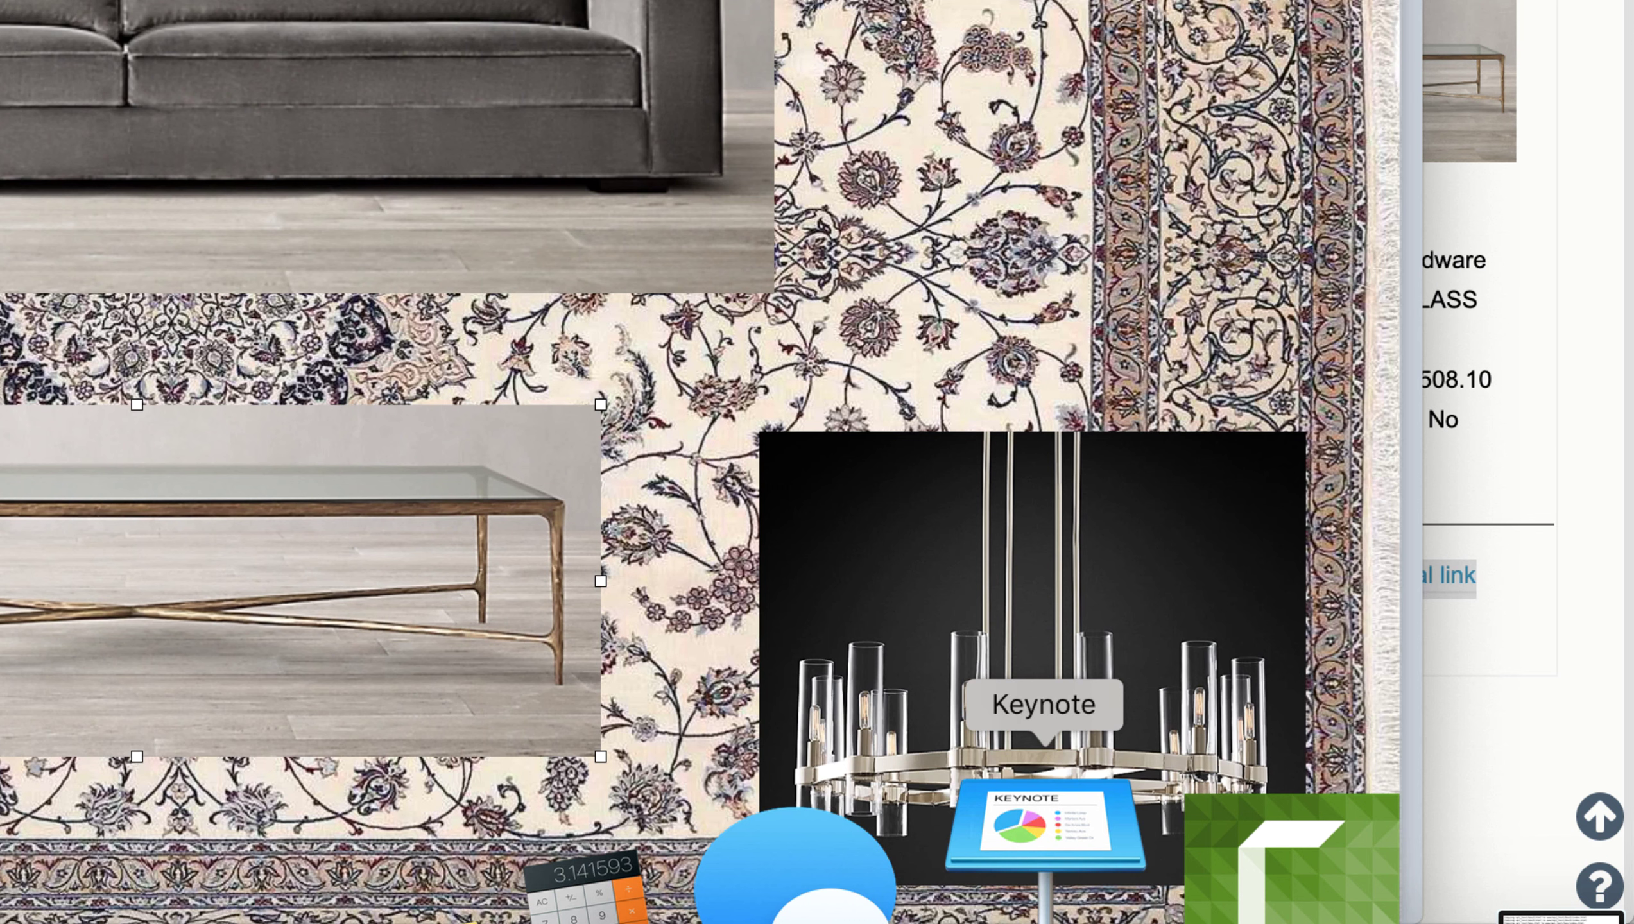
right_click(1026, 566)
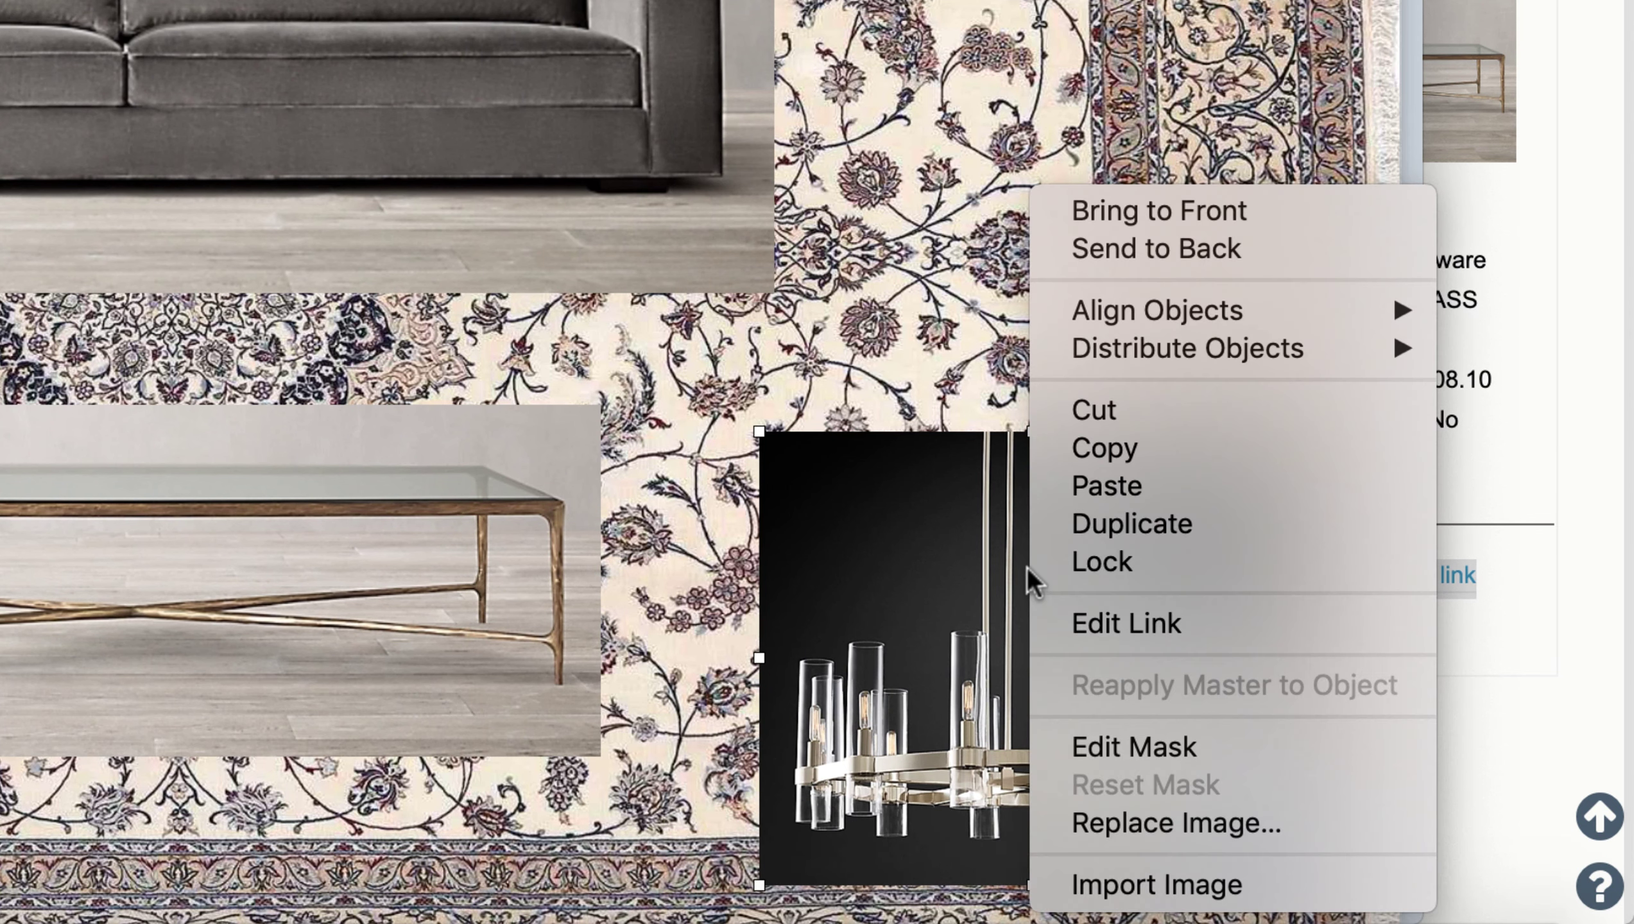
left_click(1075, 632)
right_click(446, 585)
mouse_move(547, 623)
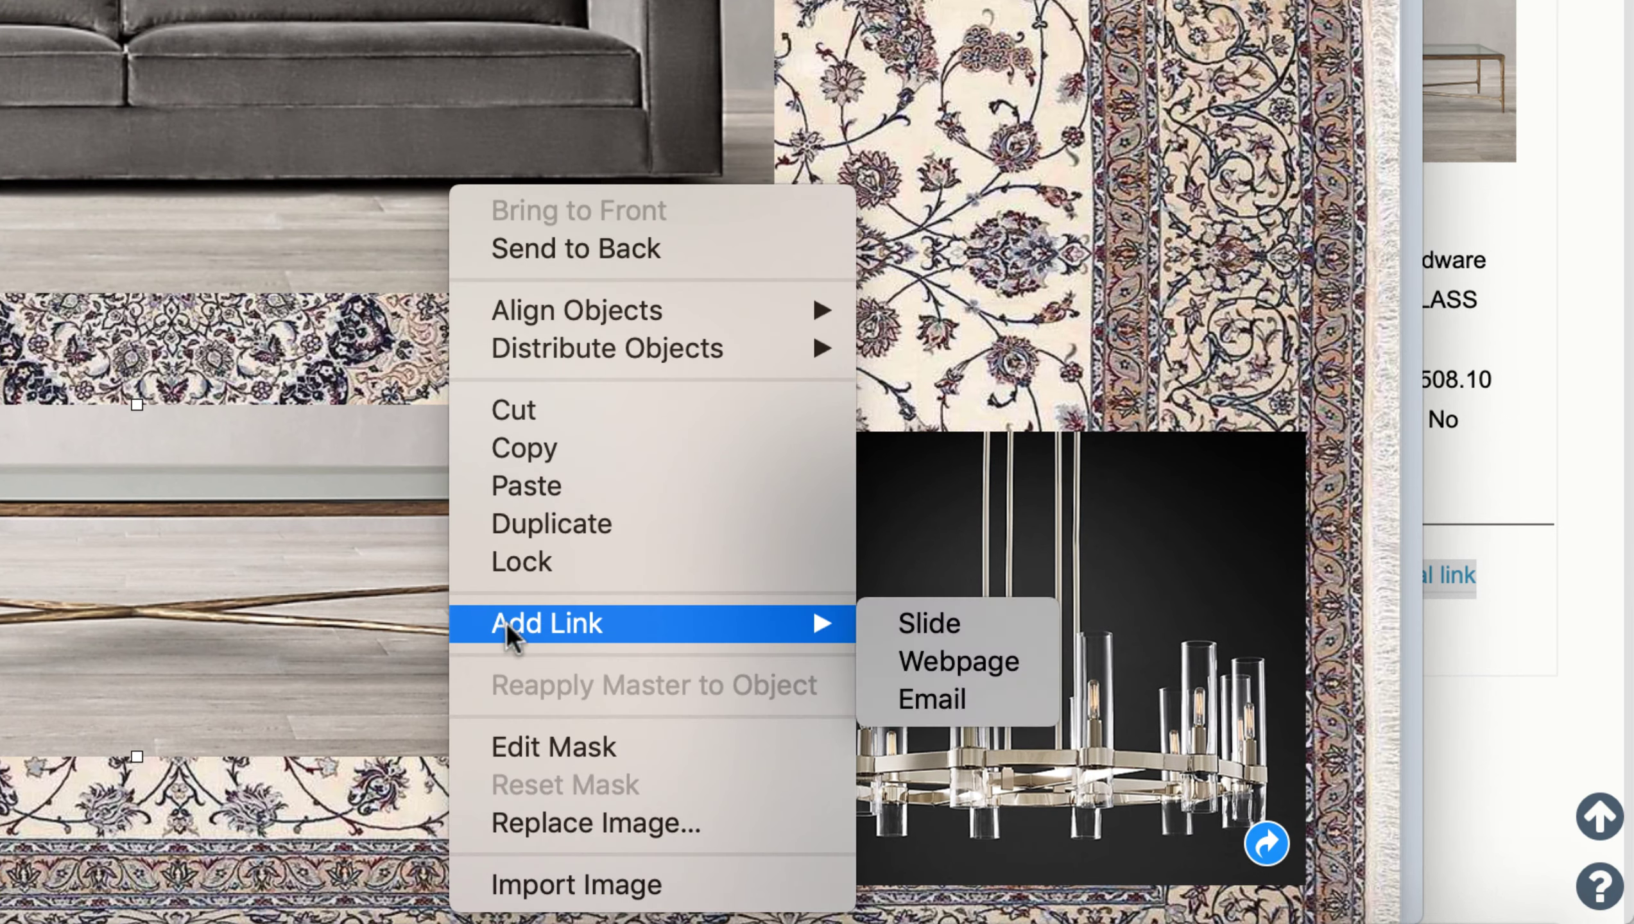
left_click(953, 659)
key("super+v")
key("Return")
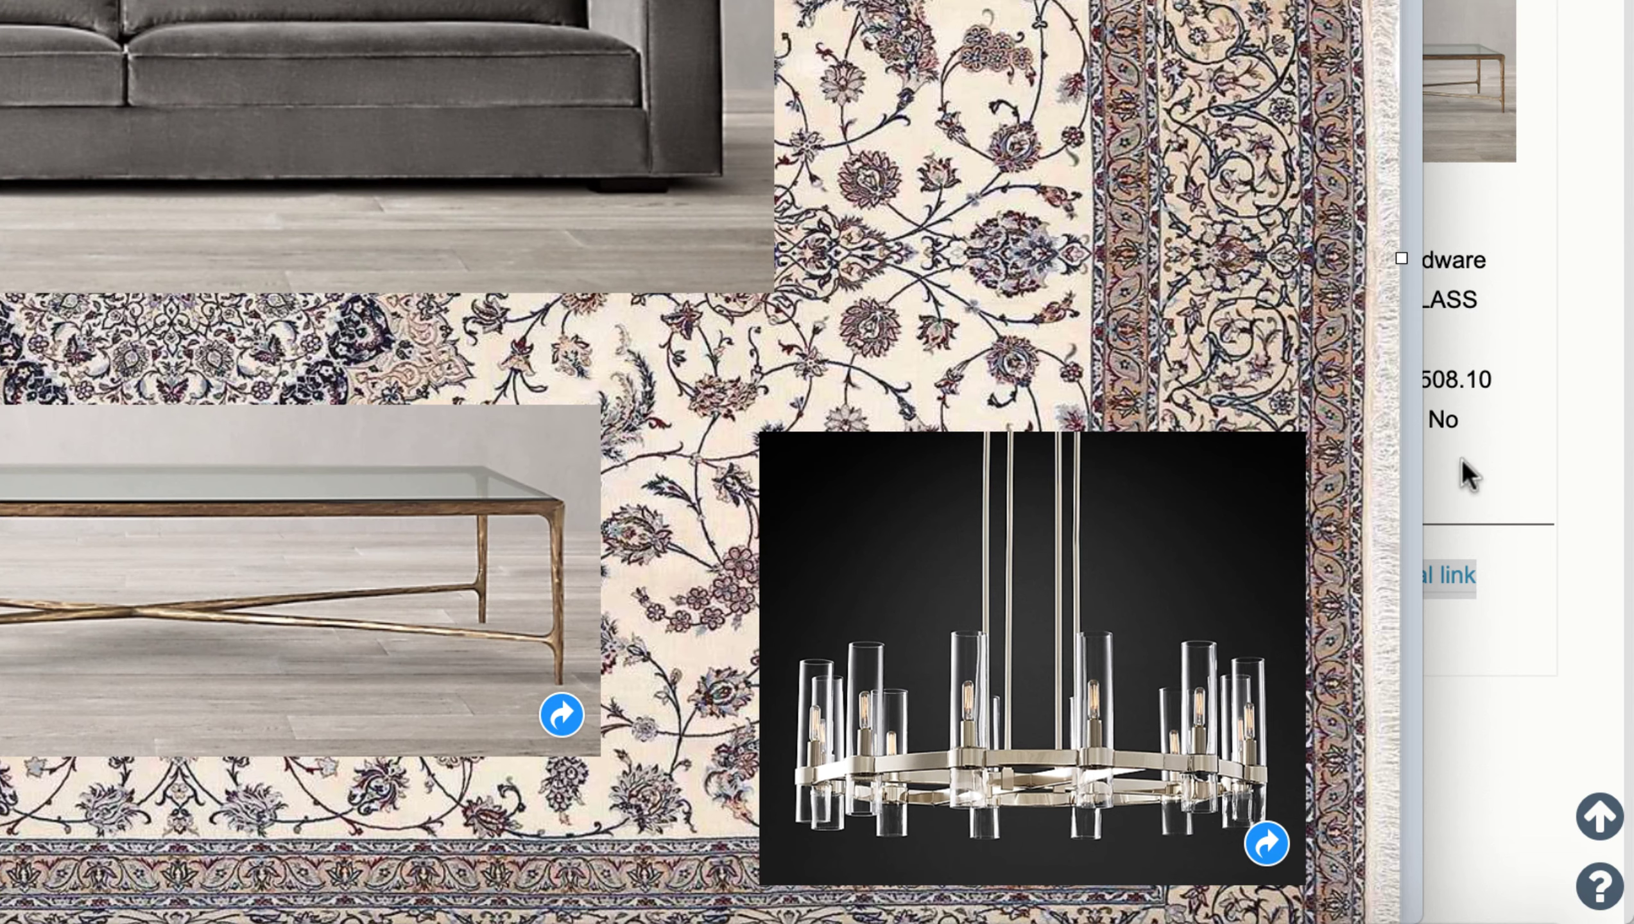
- Copy the Maddox sofa's client portal link from the DesignerLogic mood board
left_click(1493, 471)
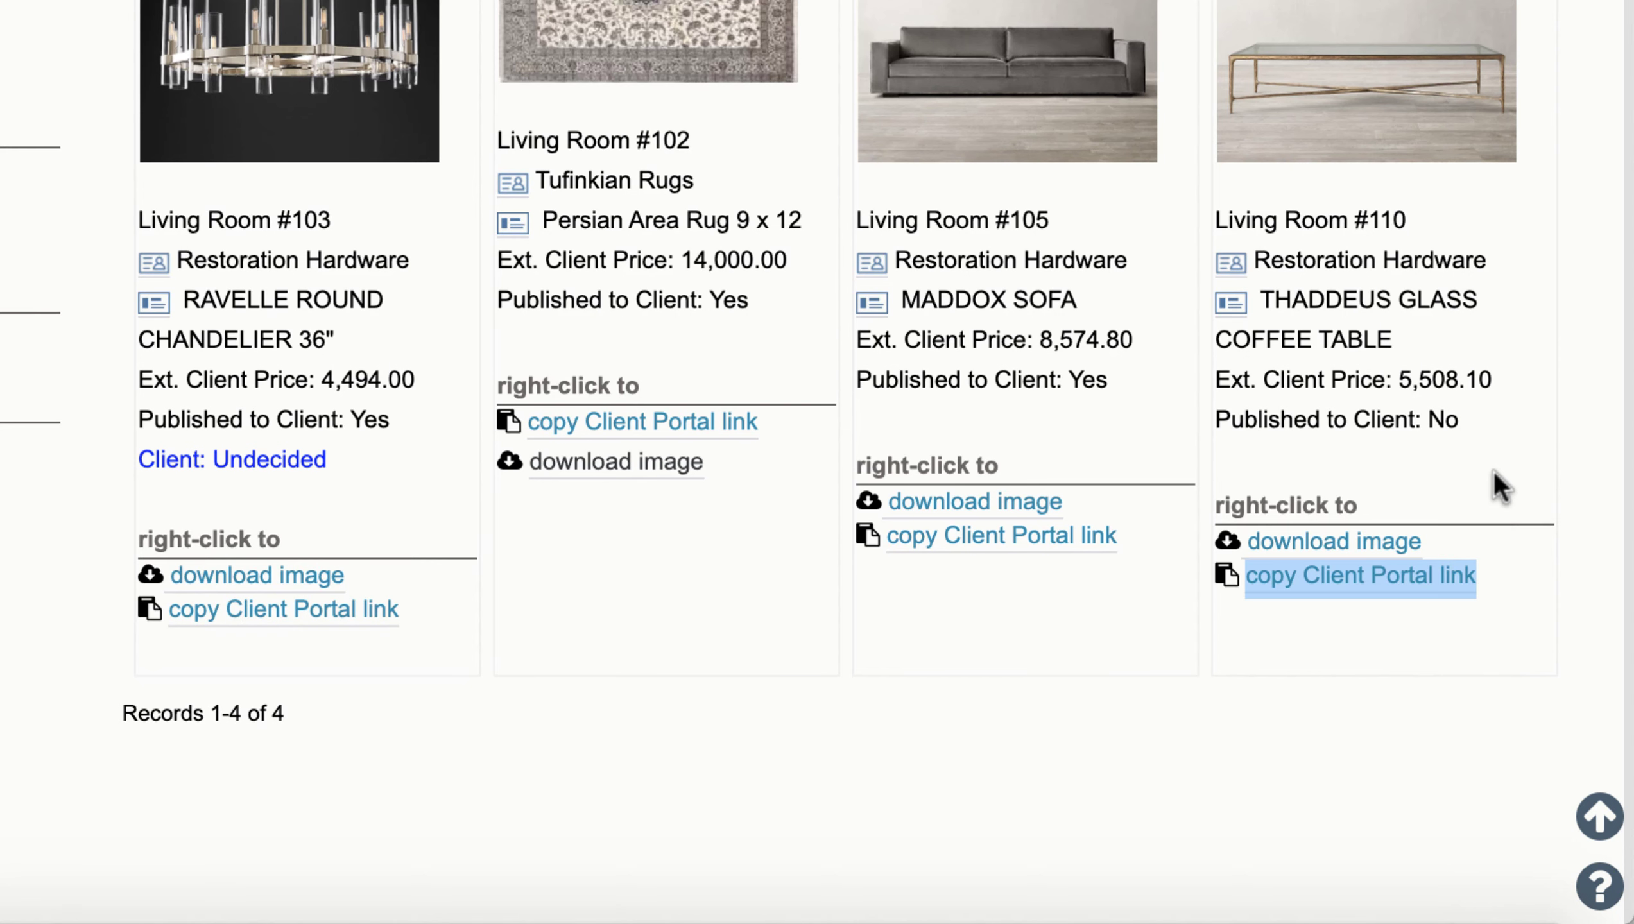
right_click(951, 553)
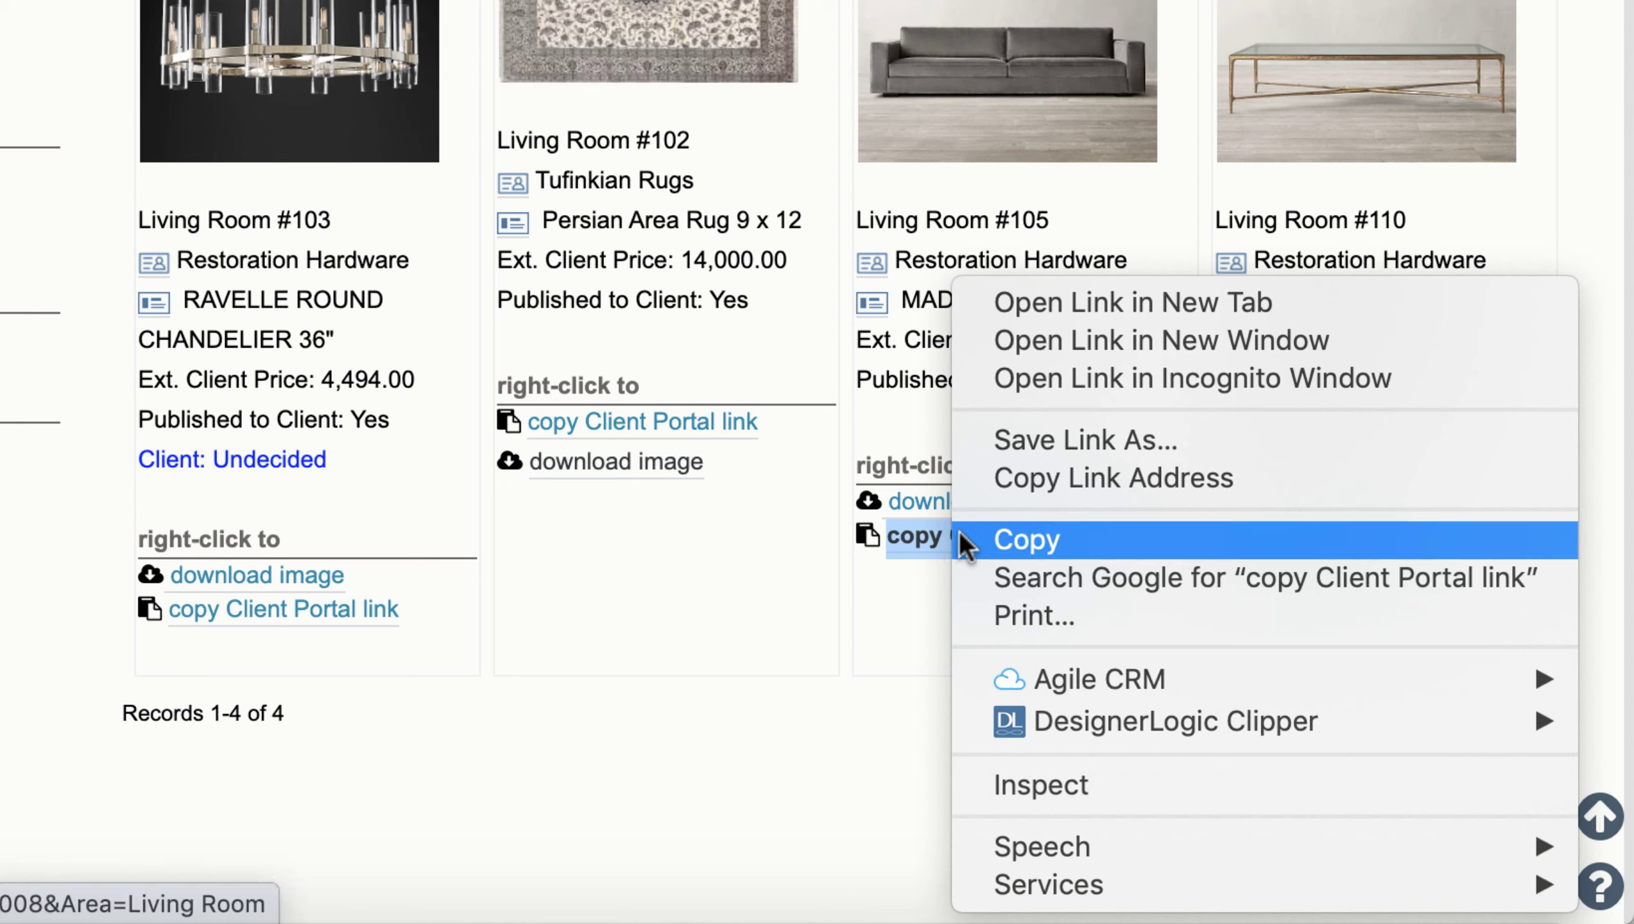
left_click(1041, 479)
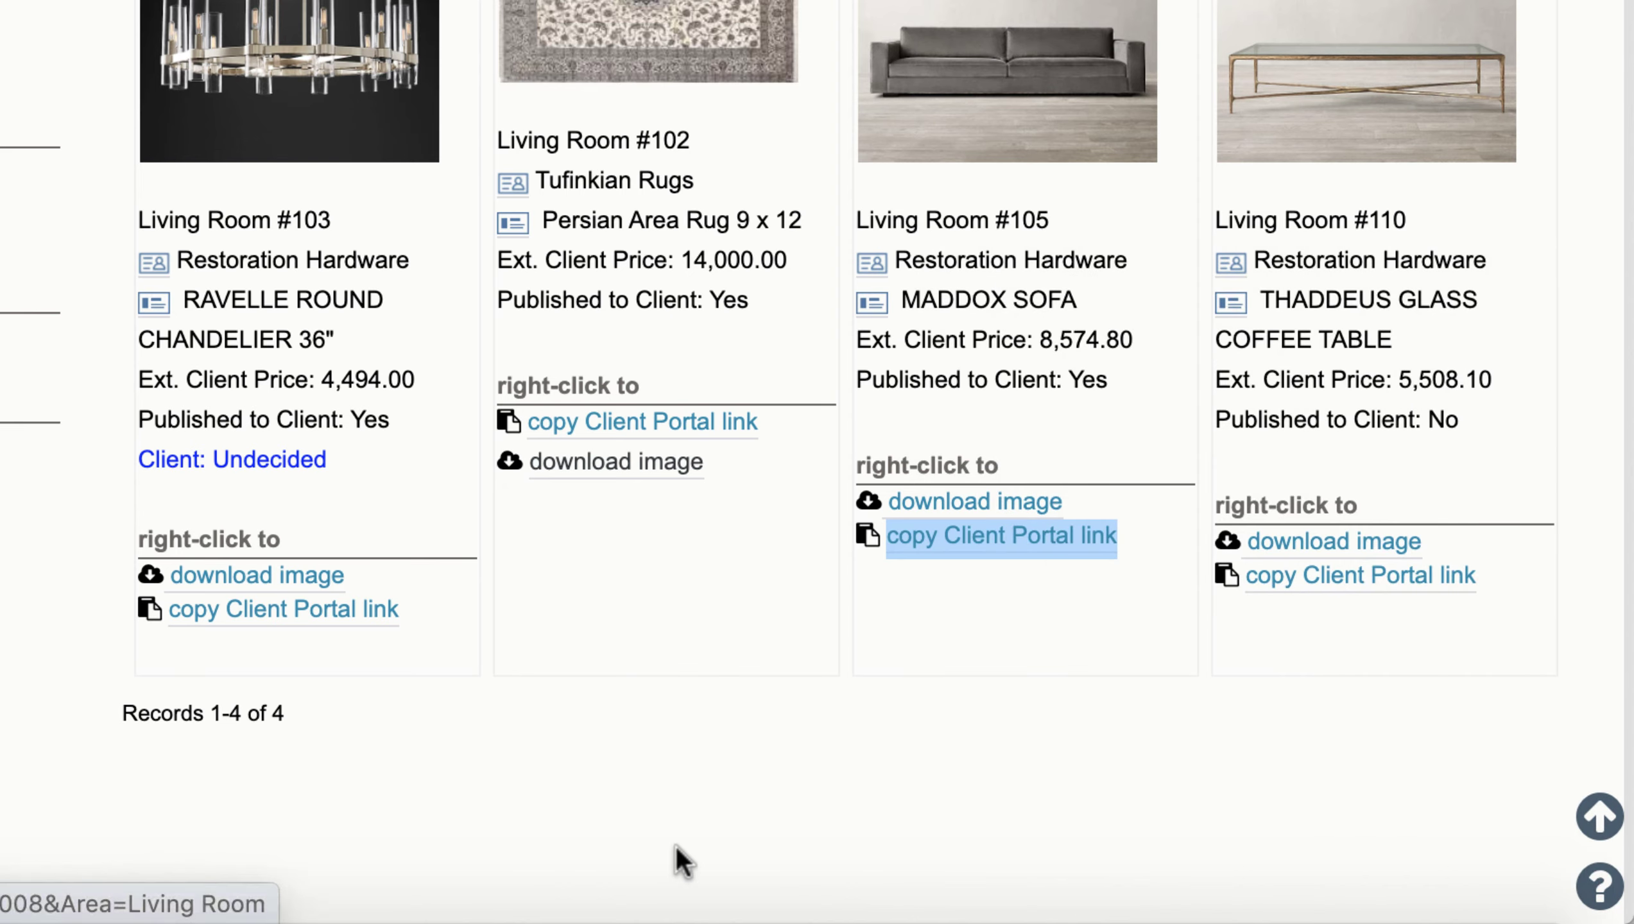
- Give the Keynote sofa image a webpage link with its pasted client portal address
left_click(1030, 832)
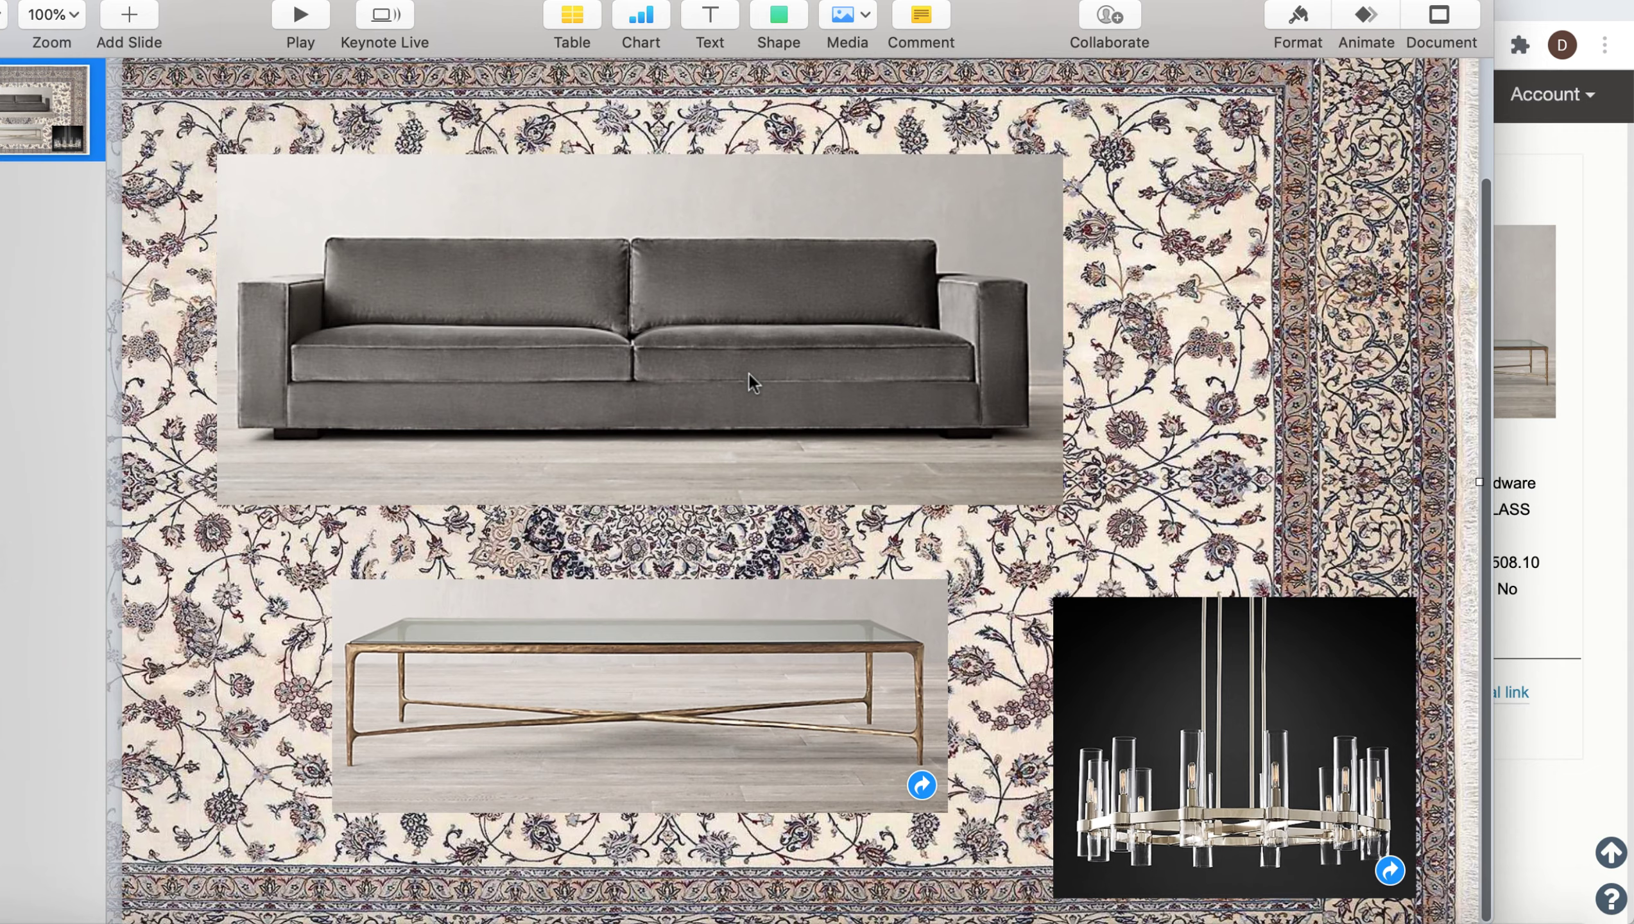
right_click(749, 374)
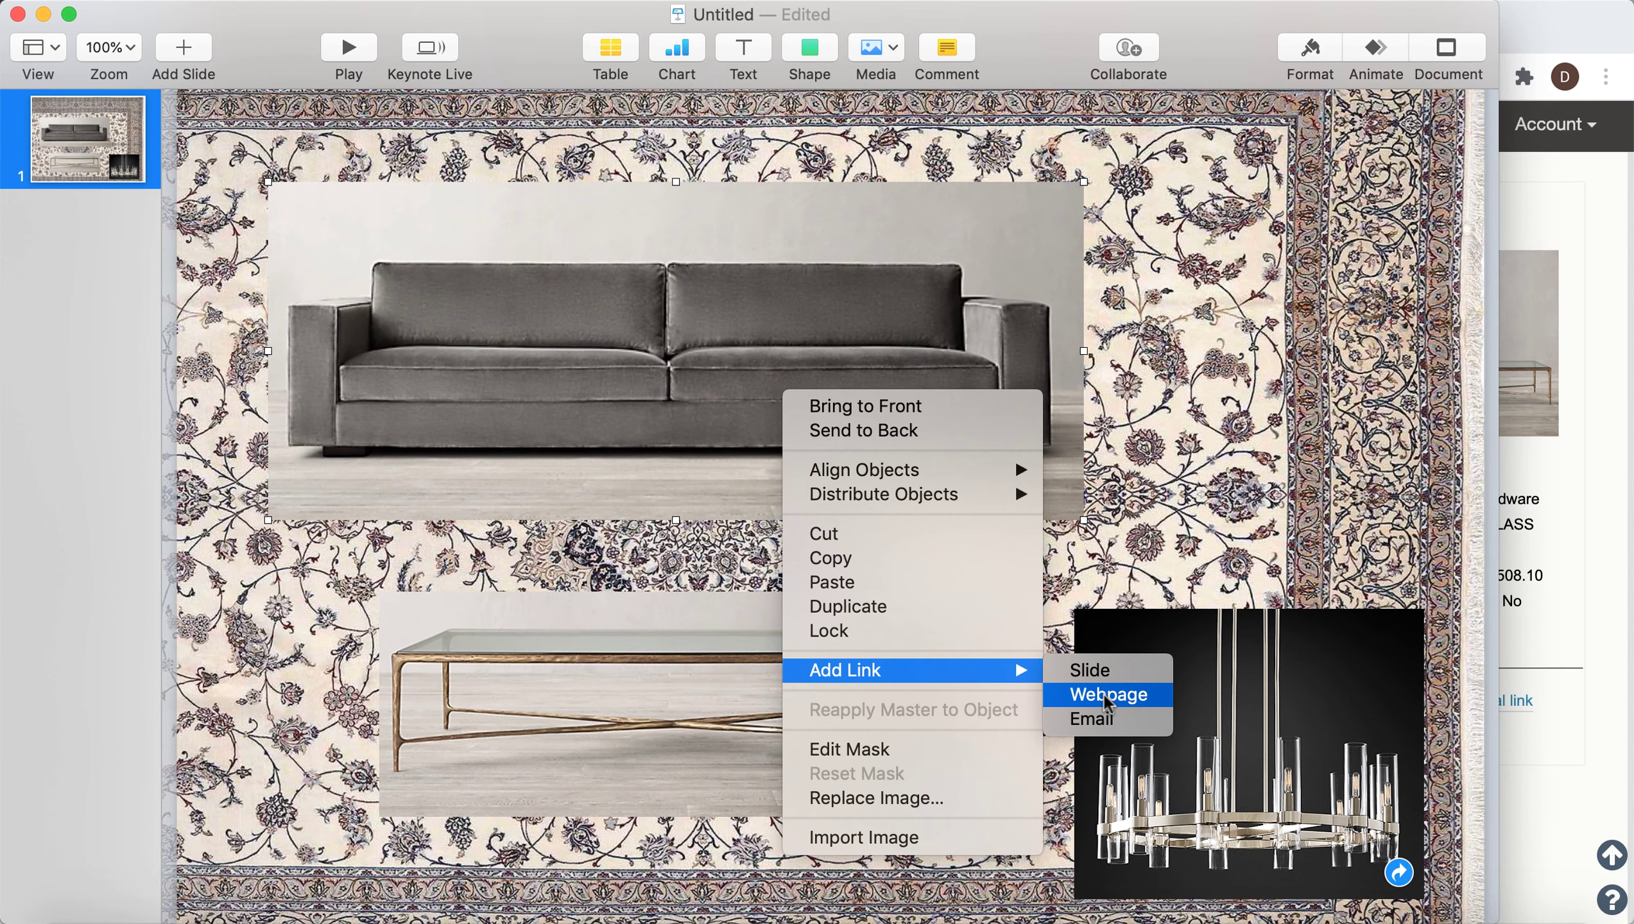
mouse_move(845, 670)
left_click(1105, 698)
key("super+v")
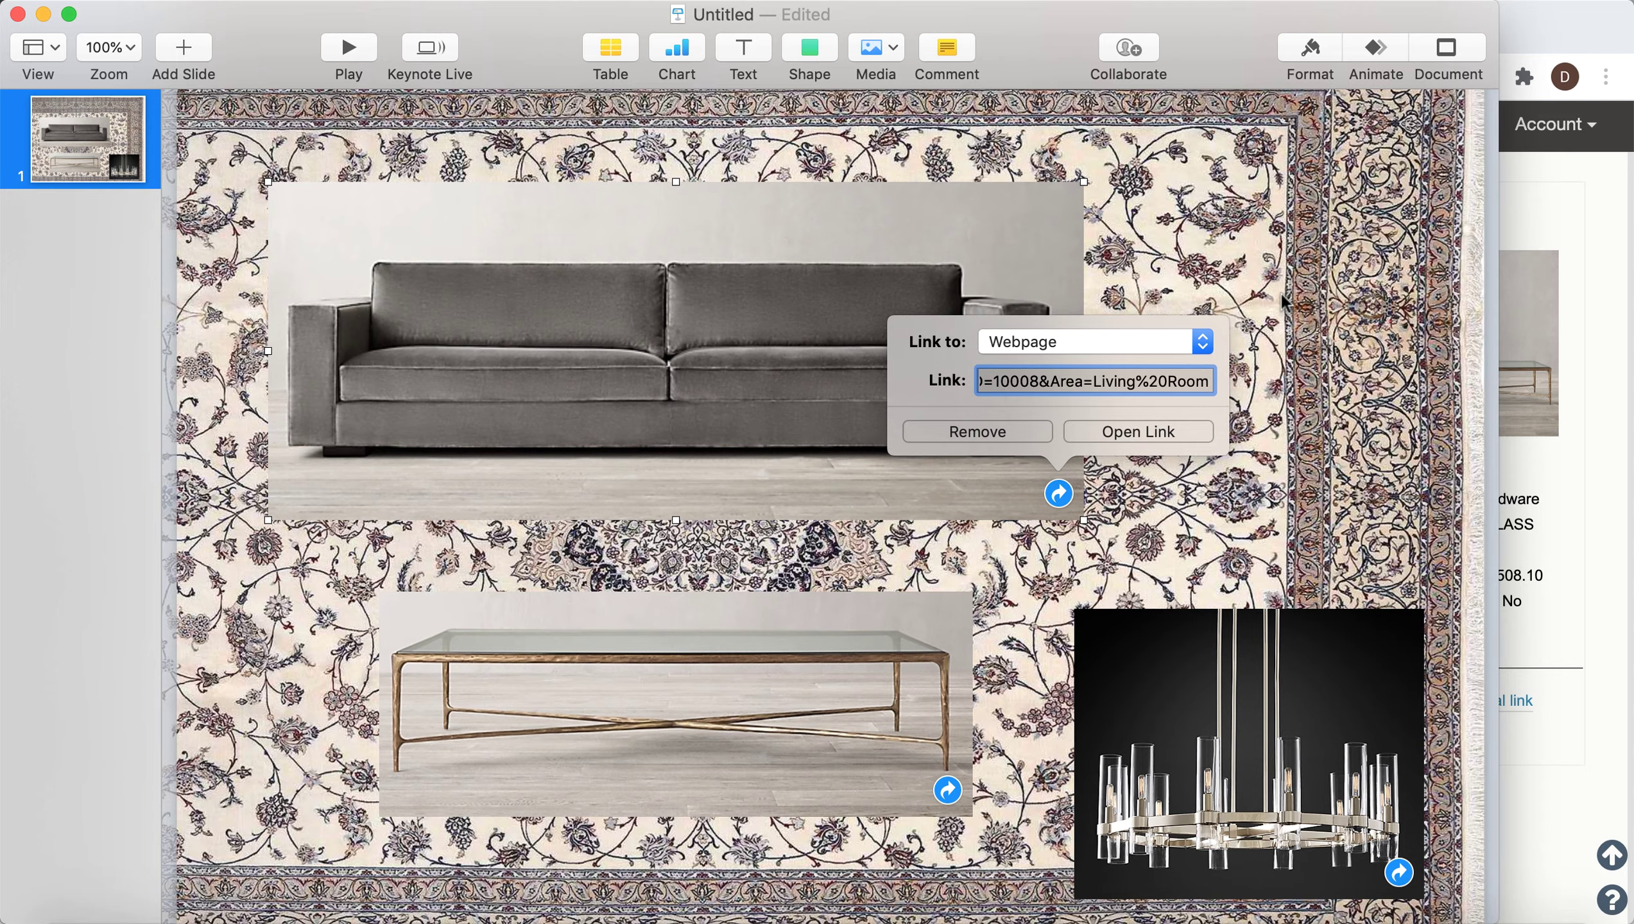